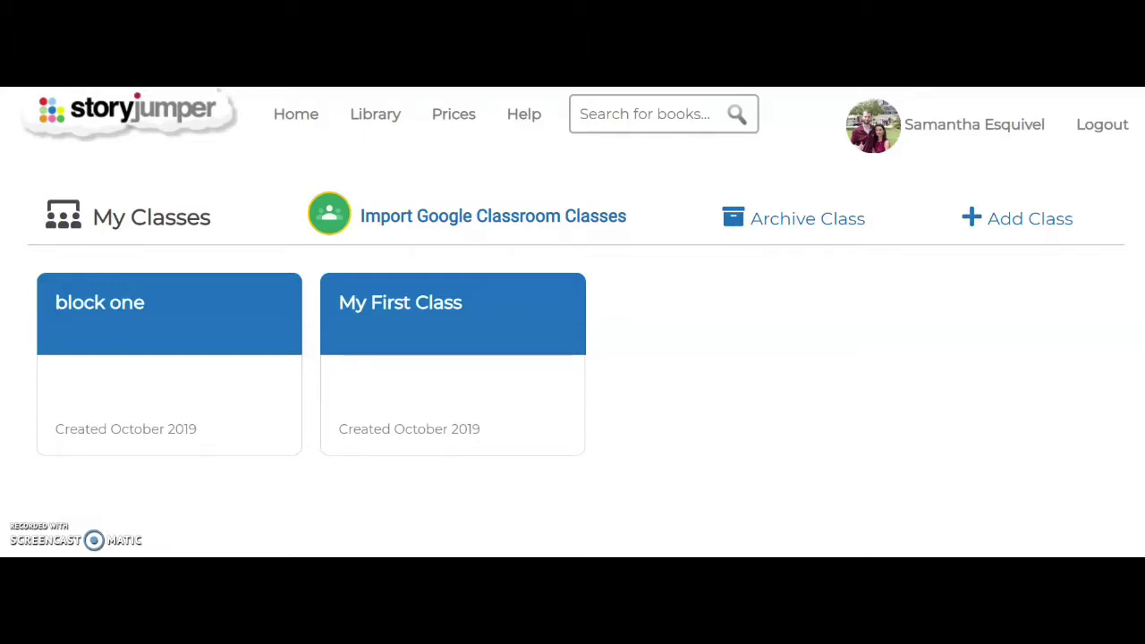
Step: Open the 'block one' class card from My Classes
click(148, 358)
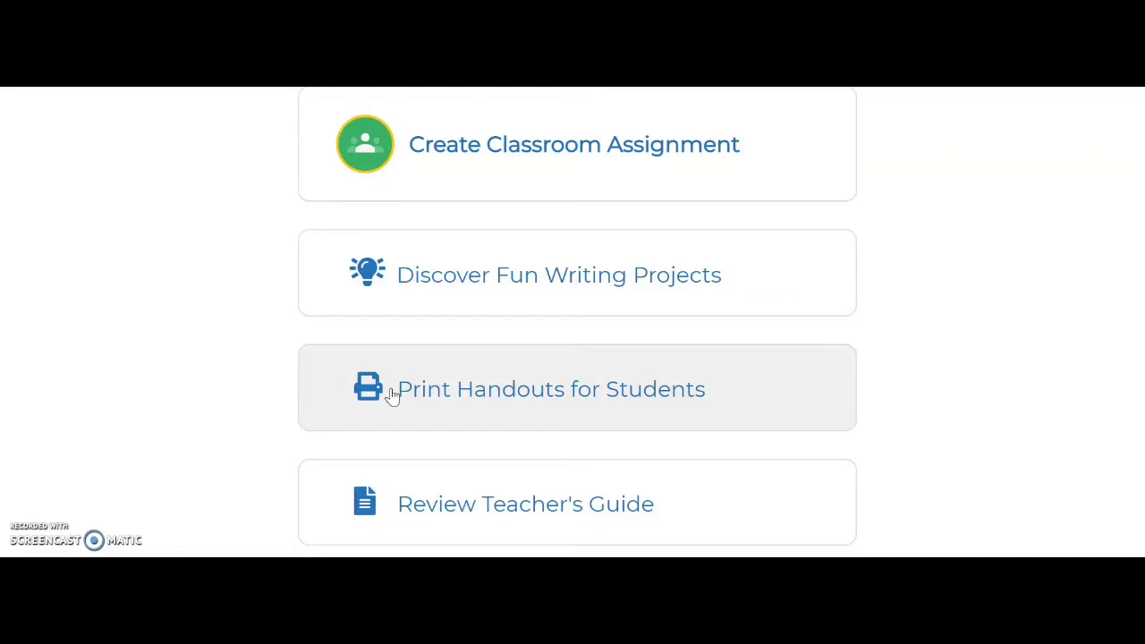
Step: Read through the Teacher's Guide's Step 1 lesson planning and Step 2 class setup sections
click(400, 502)
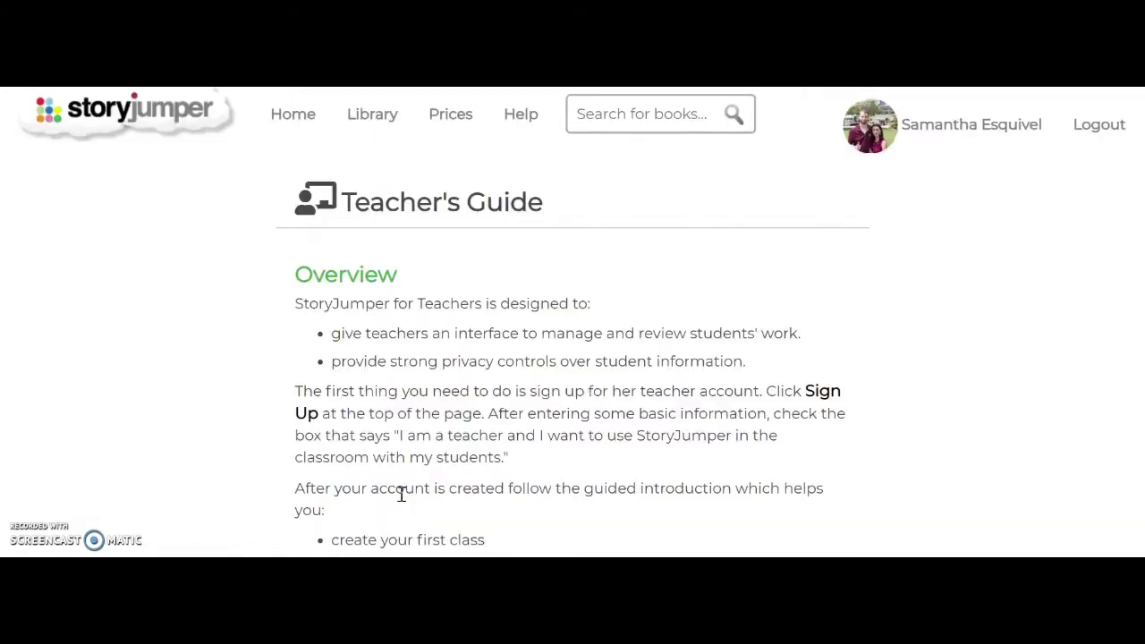
scroll(880, 378, down, 5)
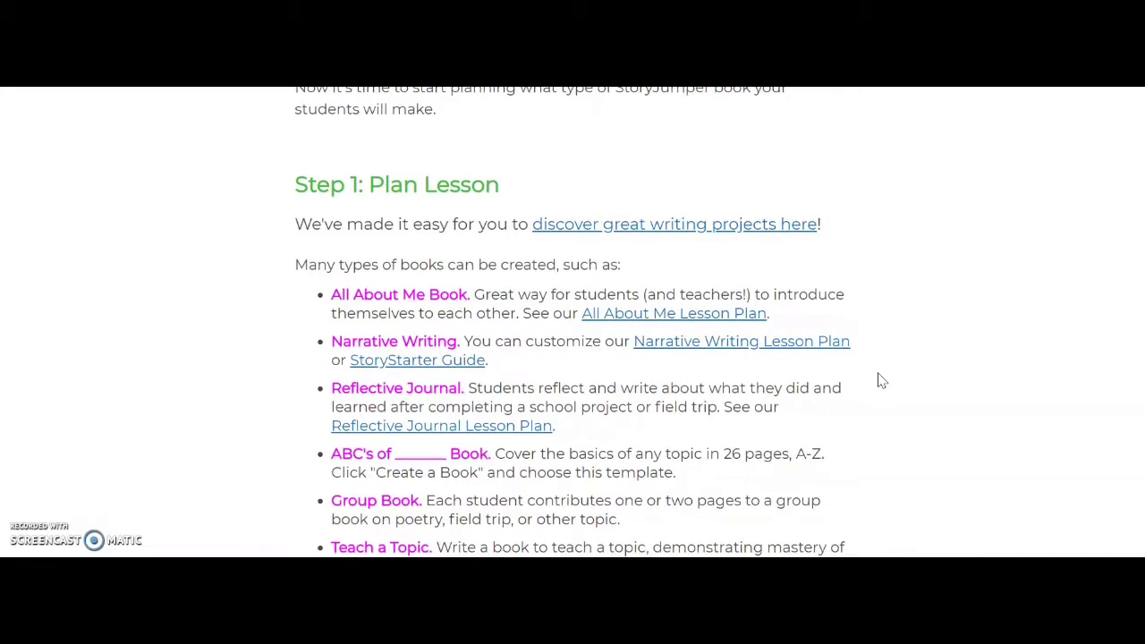
scroll(880, 379, down, 3)
scroll(574, 321, down, 4)
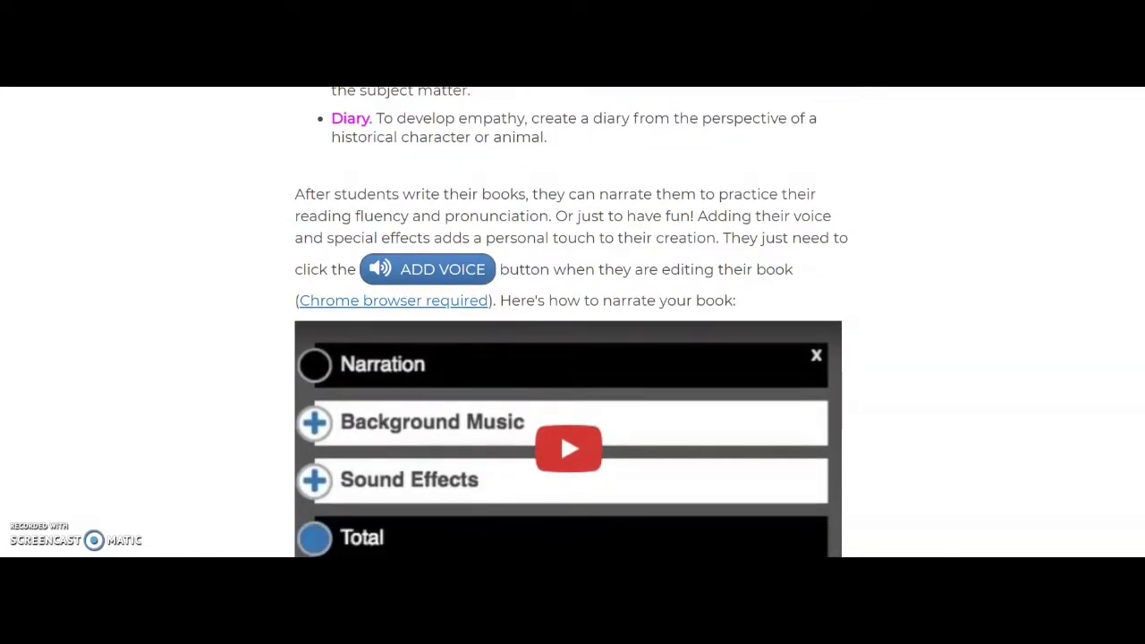
scroll(370, 555, down, 1)
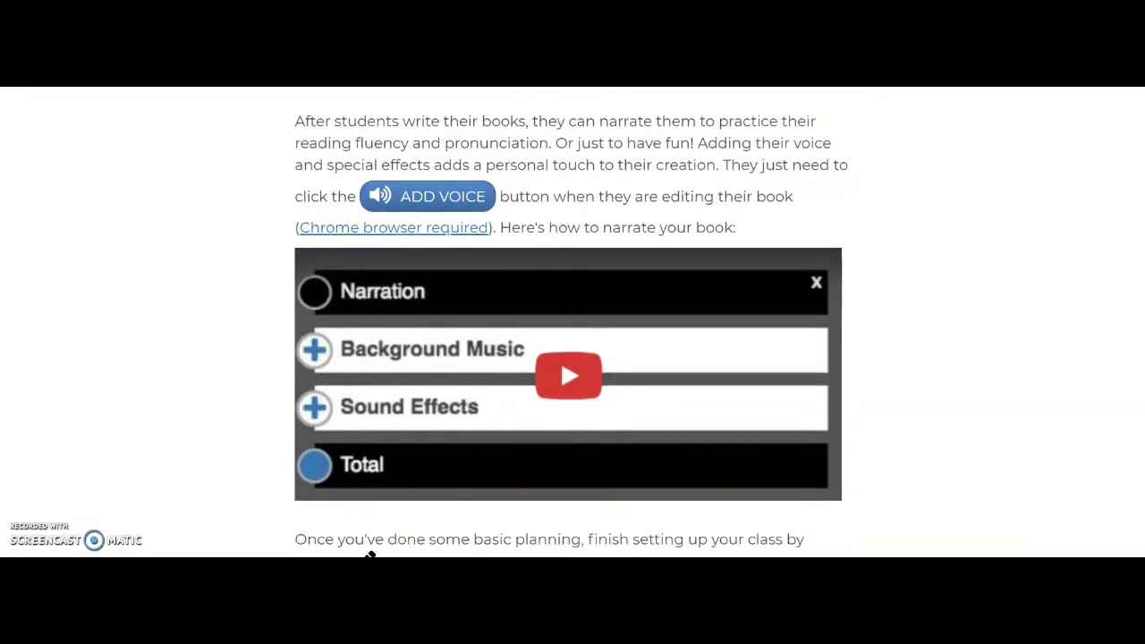
scroll(371, 555, down, 5)
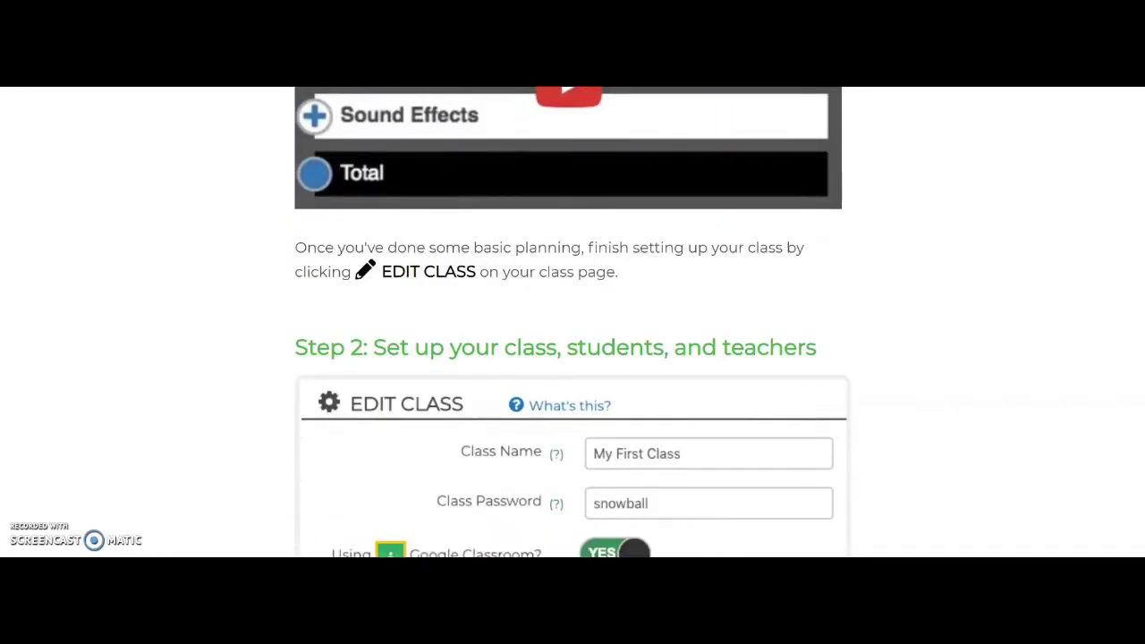
scroll(573, 323, down, 1)
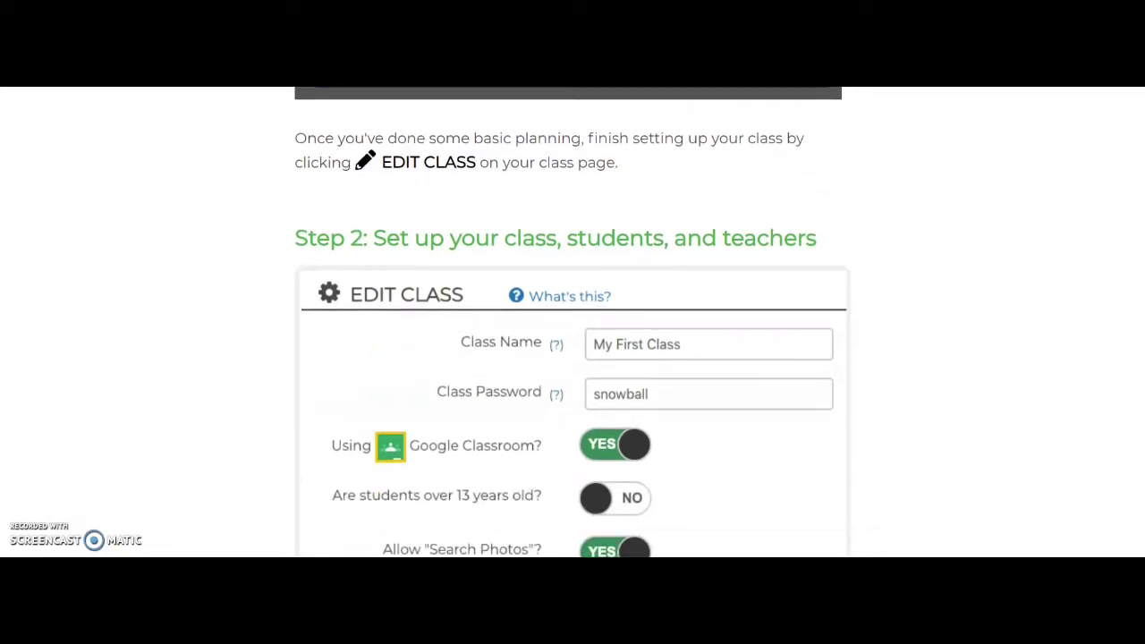
scroll(573, 322, down, 1)
scroll(572, 323, down, 3)
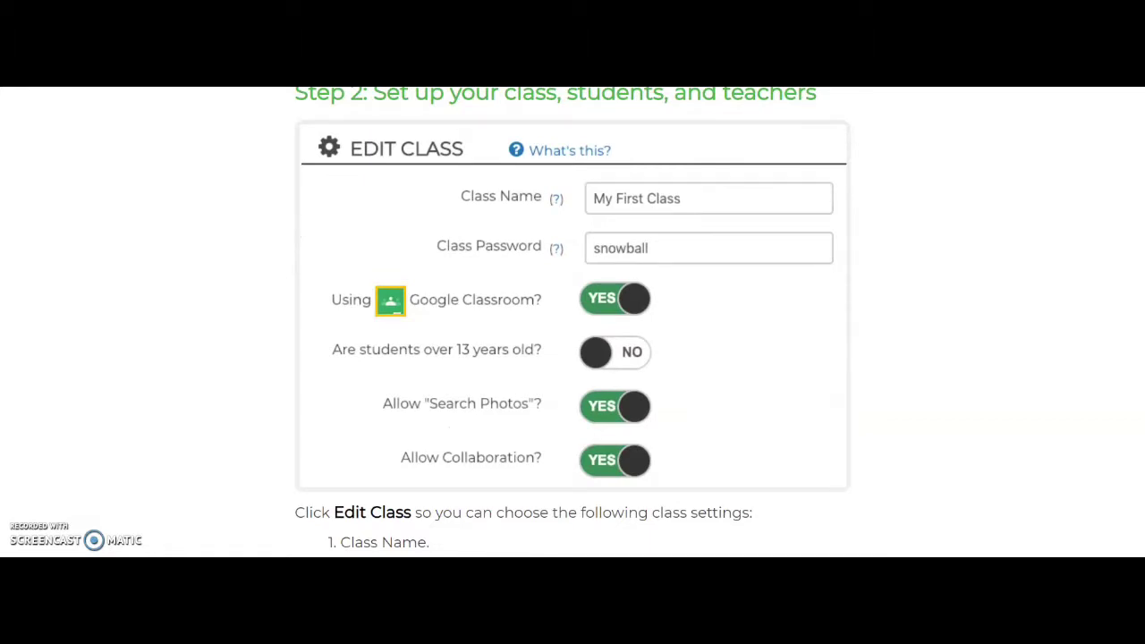
scroll(573, 322, down, 1)
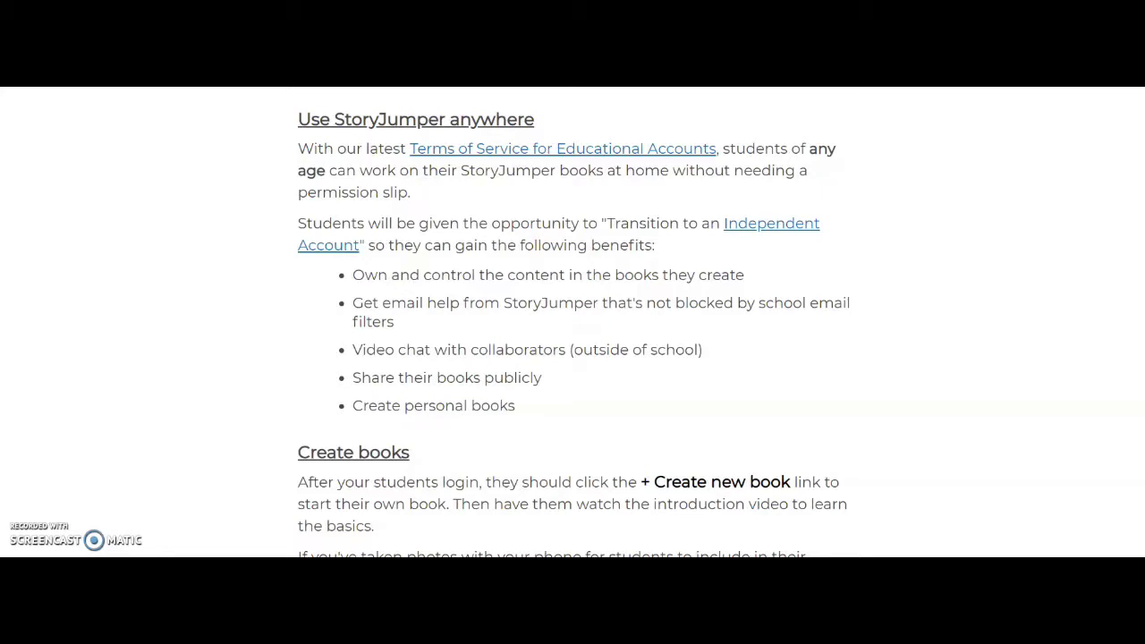
scroll(573, 322, down, 5)
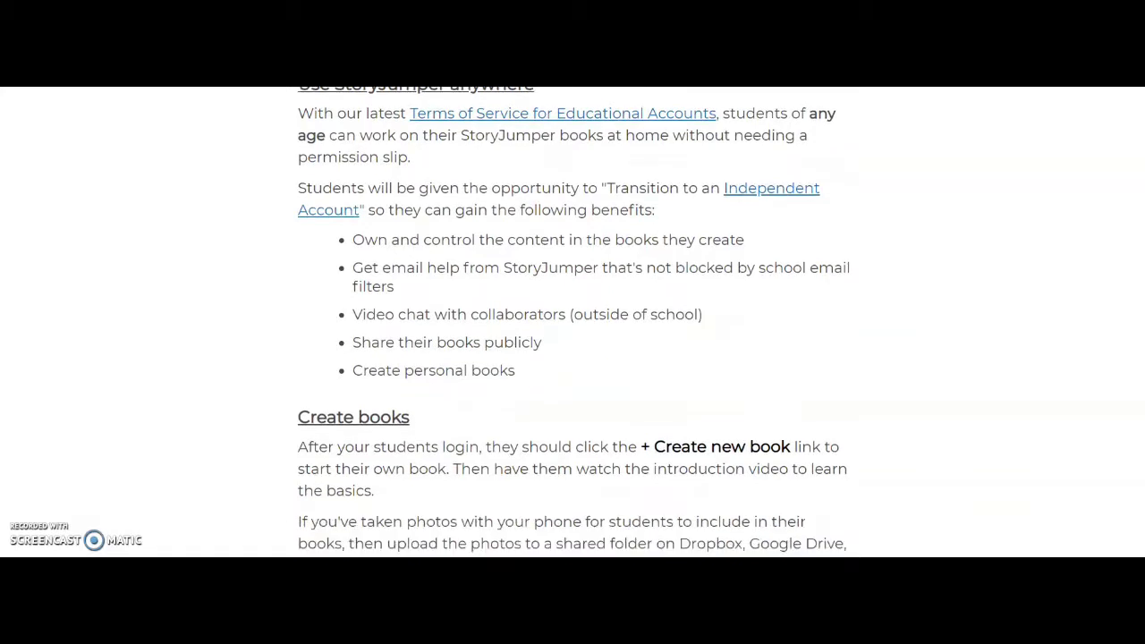
scroll(573, 323, down, 3)
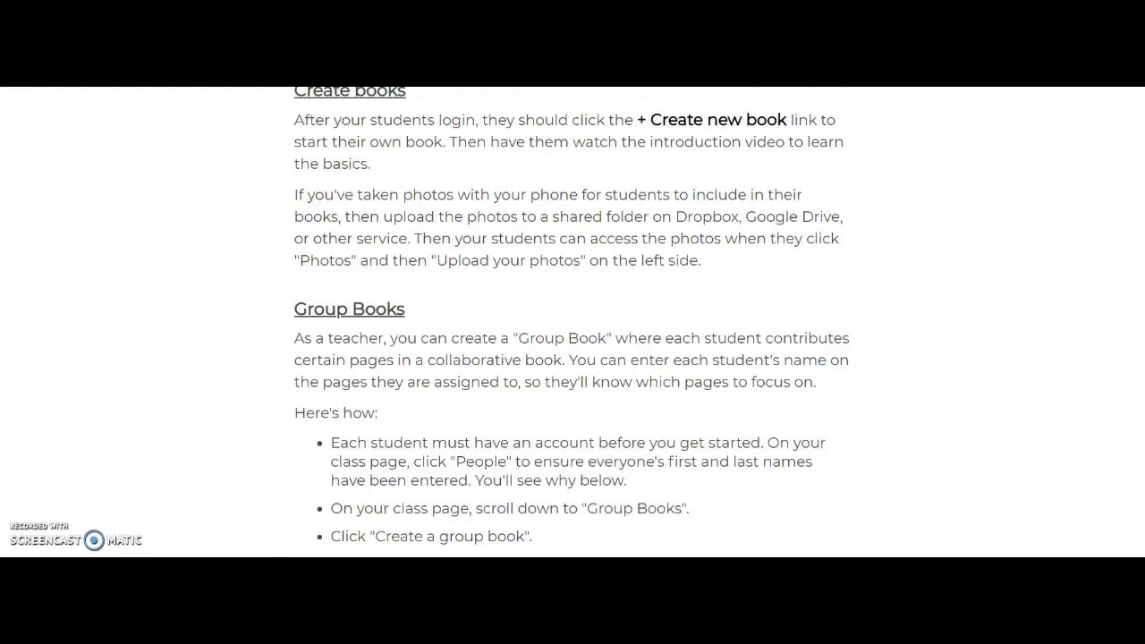
scroll(573, 322, down, 5)
scroll(573, 322, down, 10)
scroll(573, 322, down, 2)
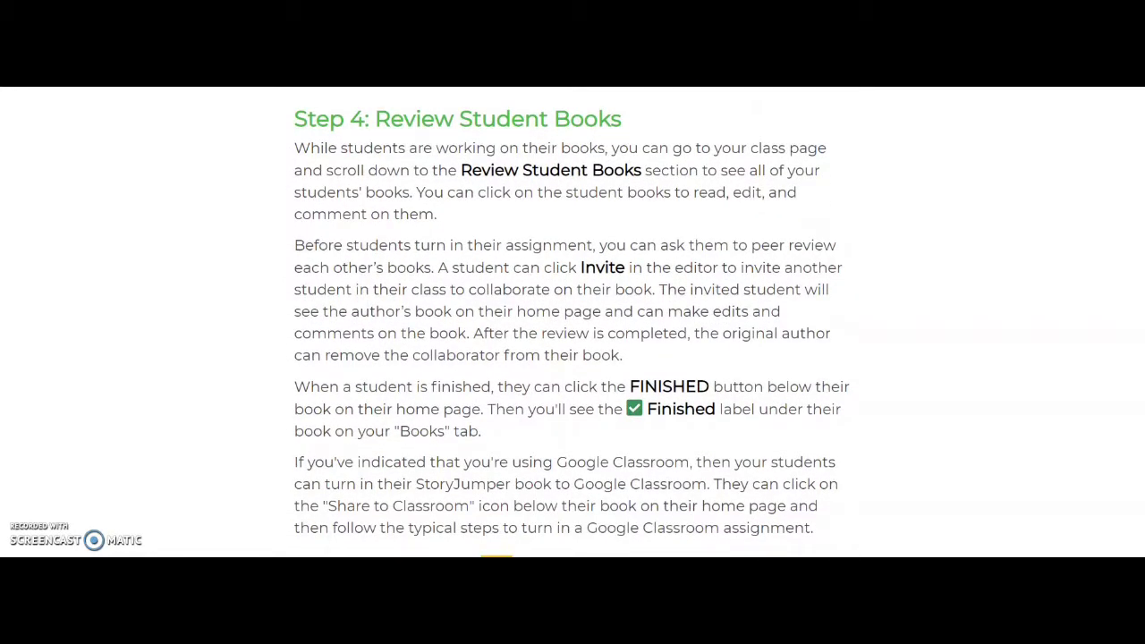
scroll(573, 323, down, 2)
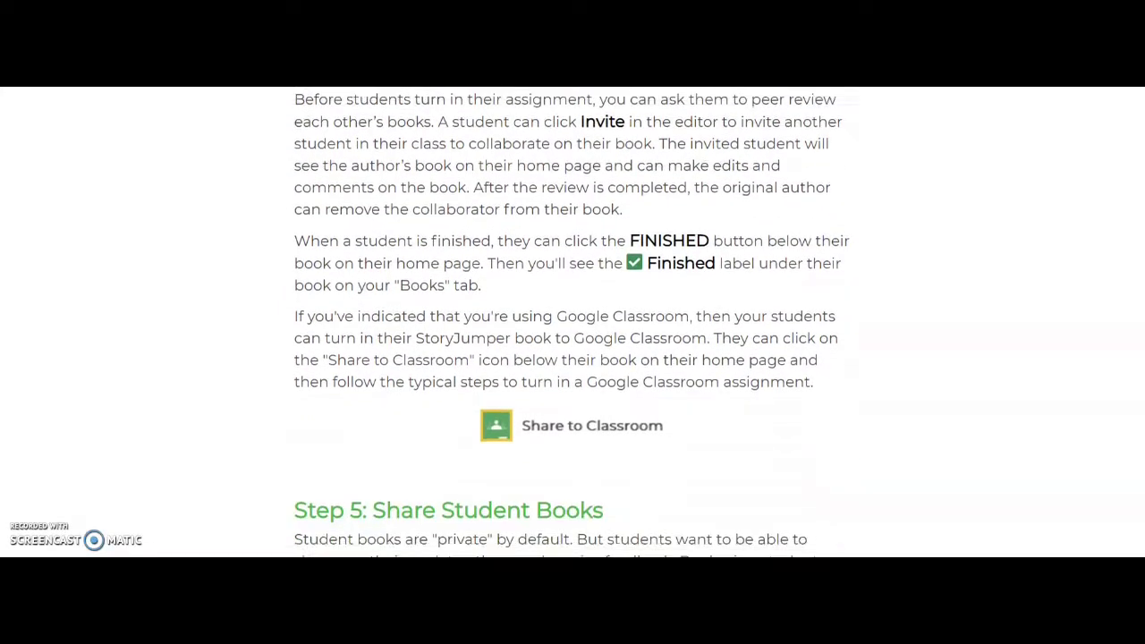
scroll(572, 323, down, 4)
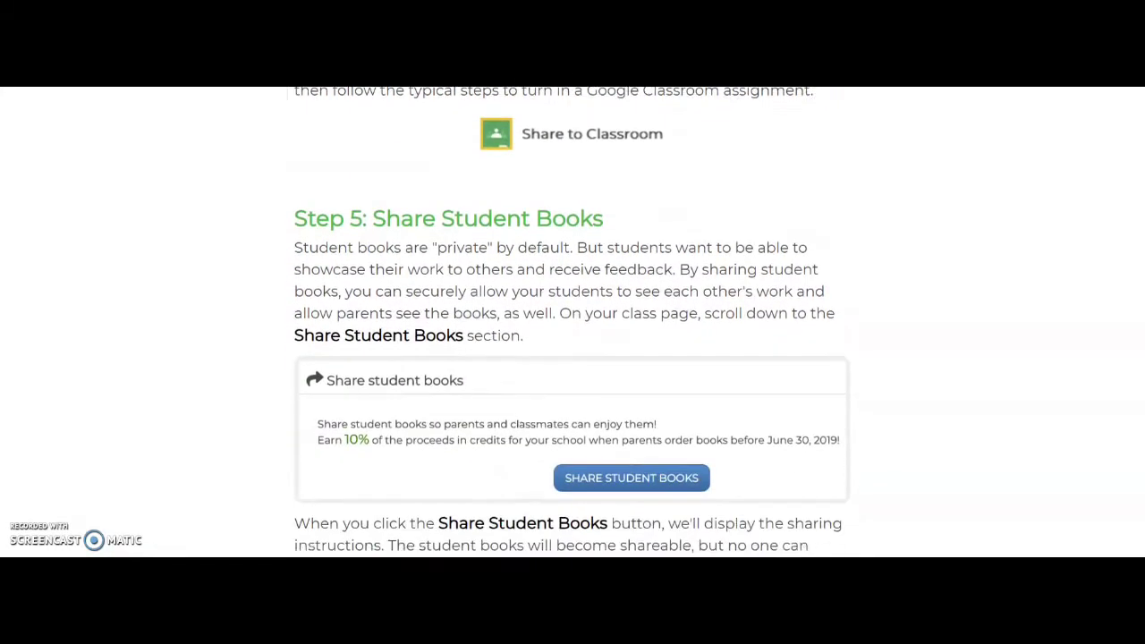
scroll(573, 322, down, 1)
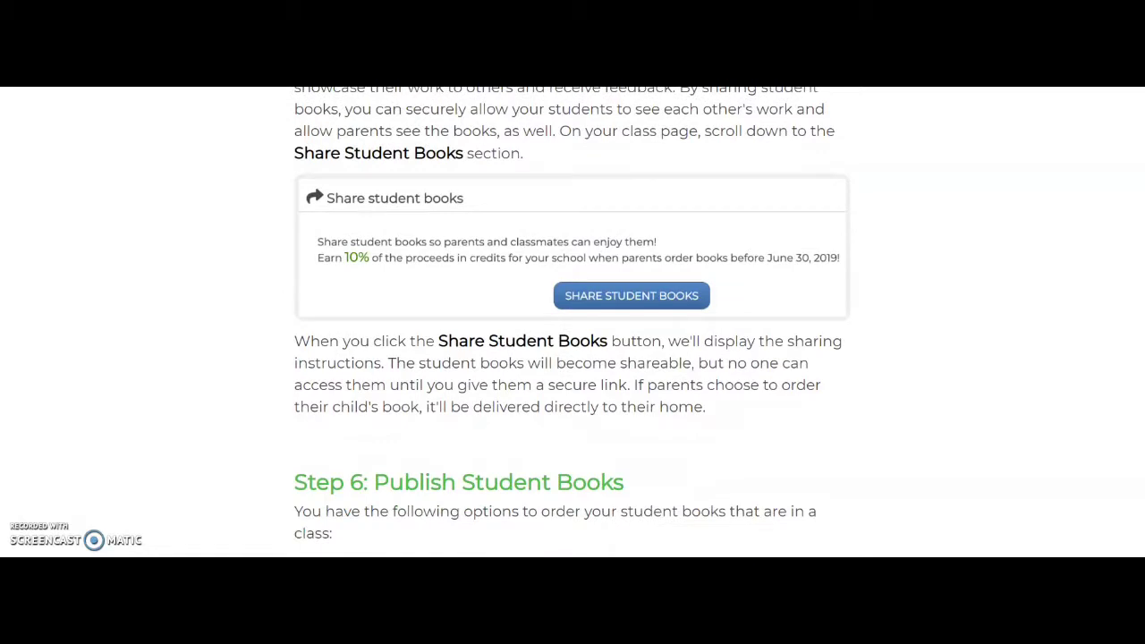
scroll(573, 322, down, 1)
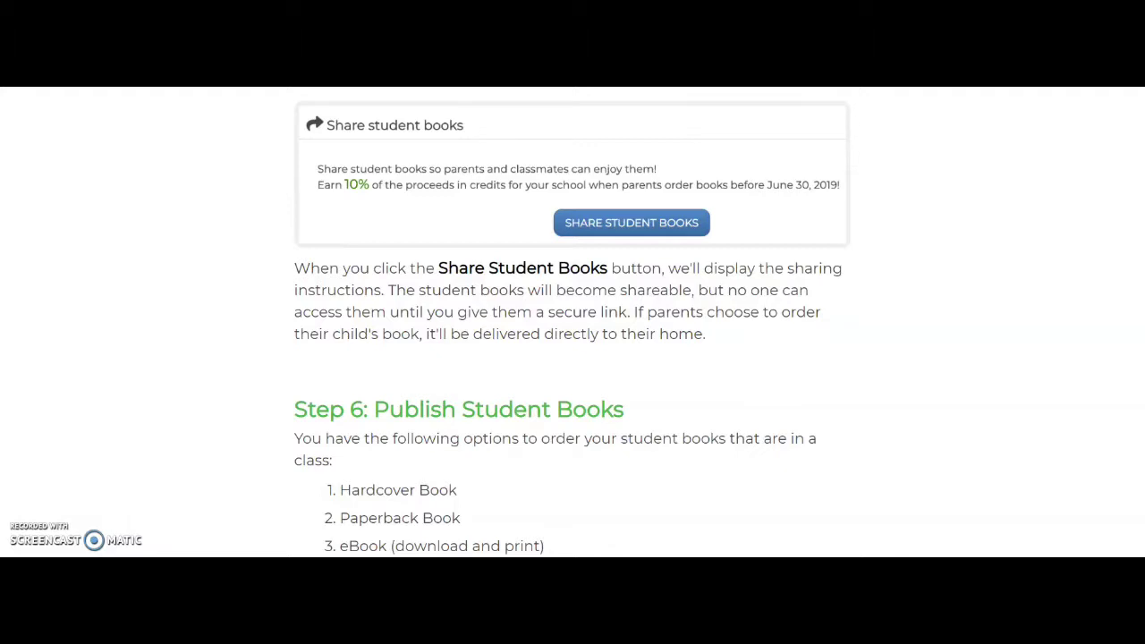
scroll(573, 322, down, 4)
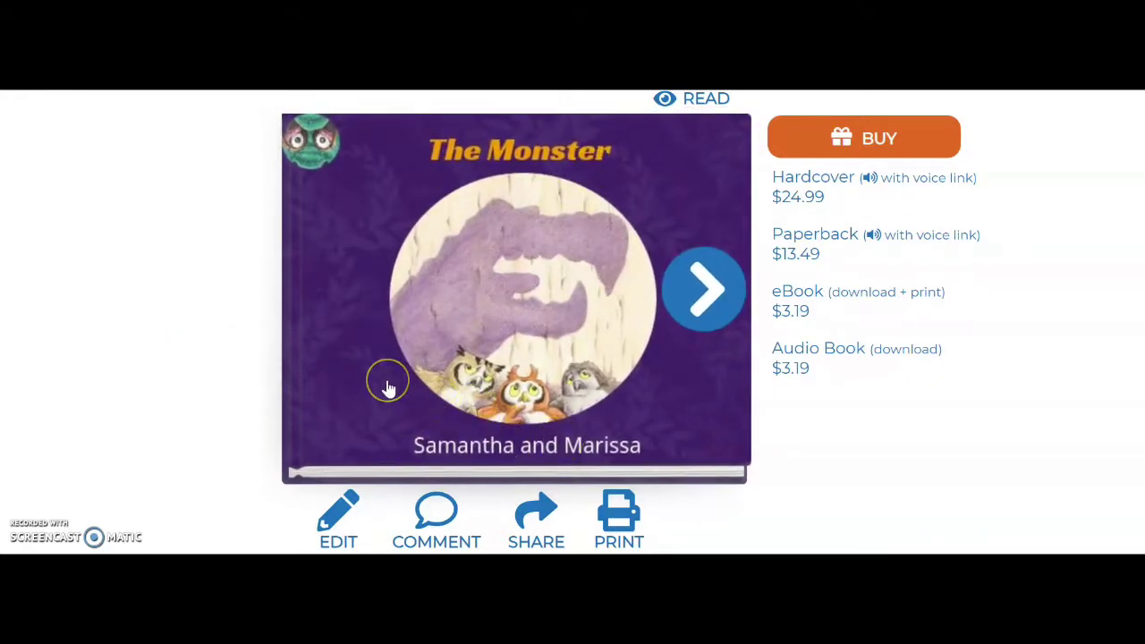
Step: Open The Monster's purple cover in the book editor
click(408, 435)
click(340, 501)
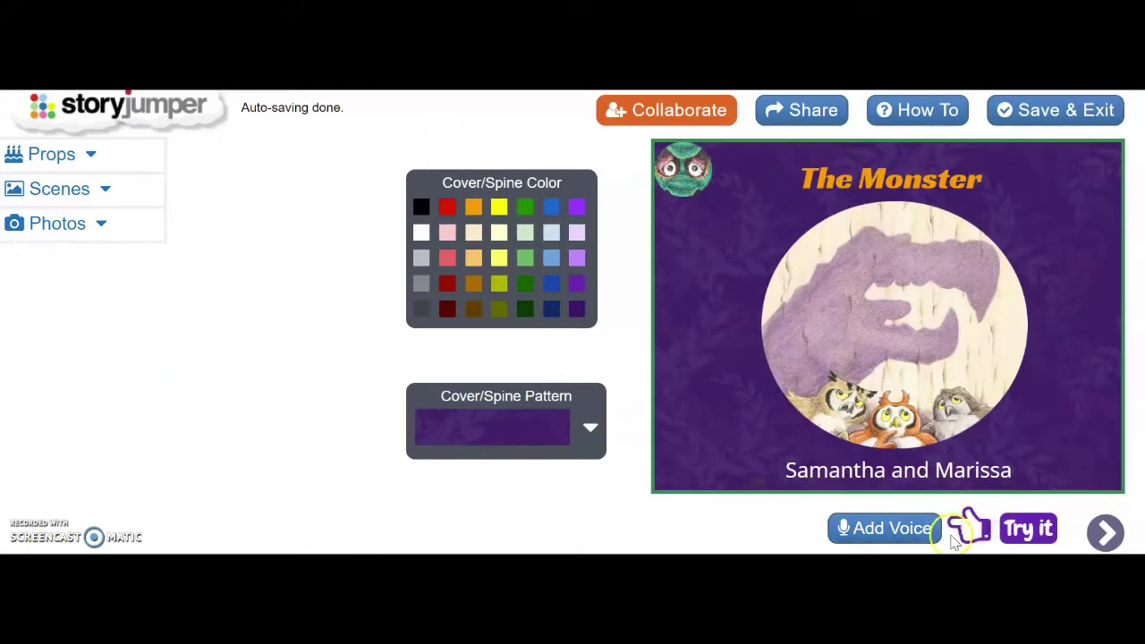
Step: Turn to page 3 and add a text box to the blank right page
click(1106, 534)
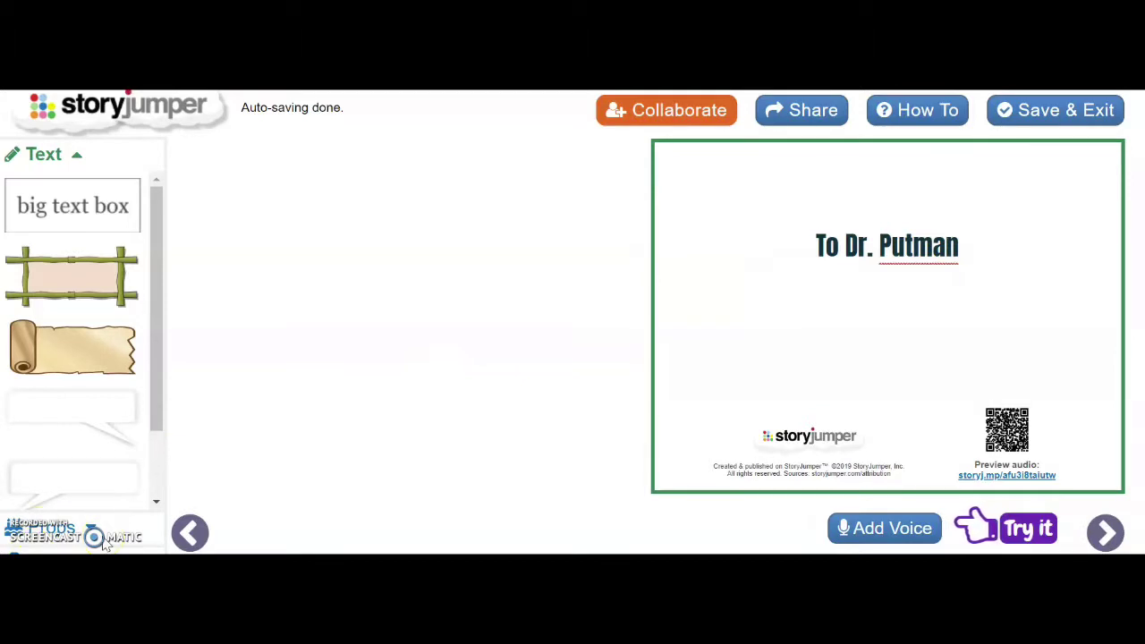
click(1107, 535)
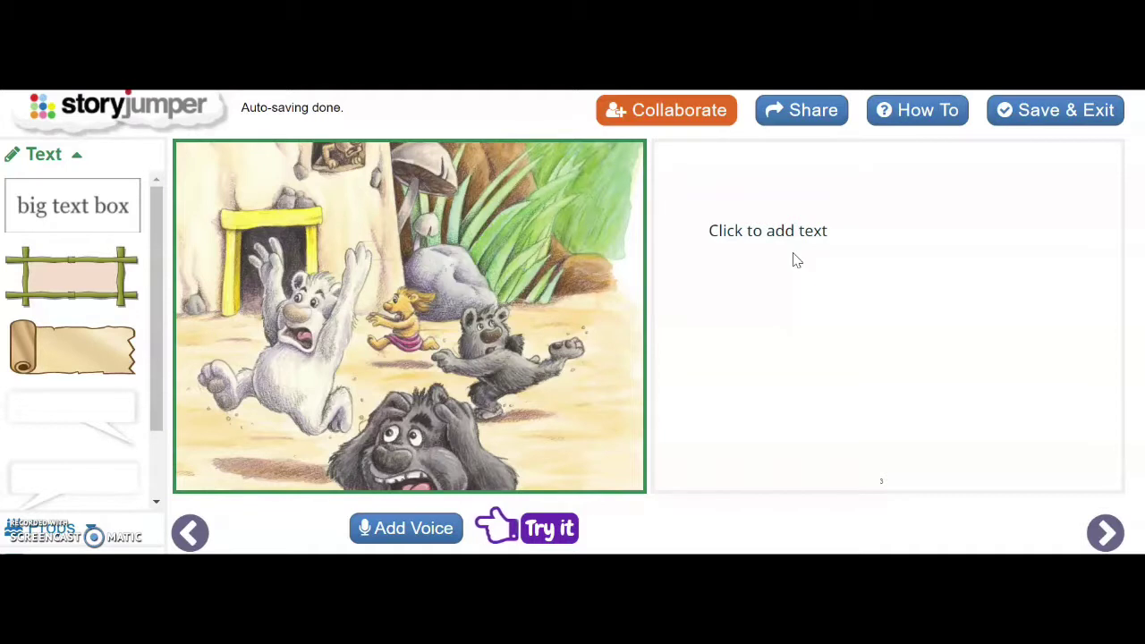
click(866, 468)
click(775, 299)
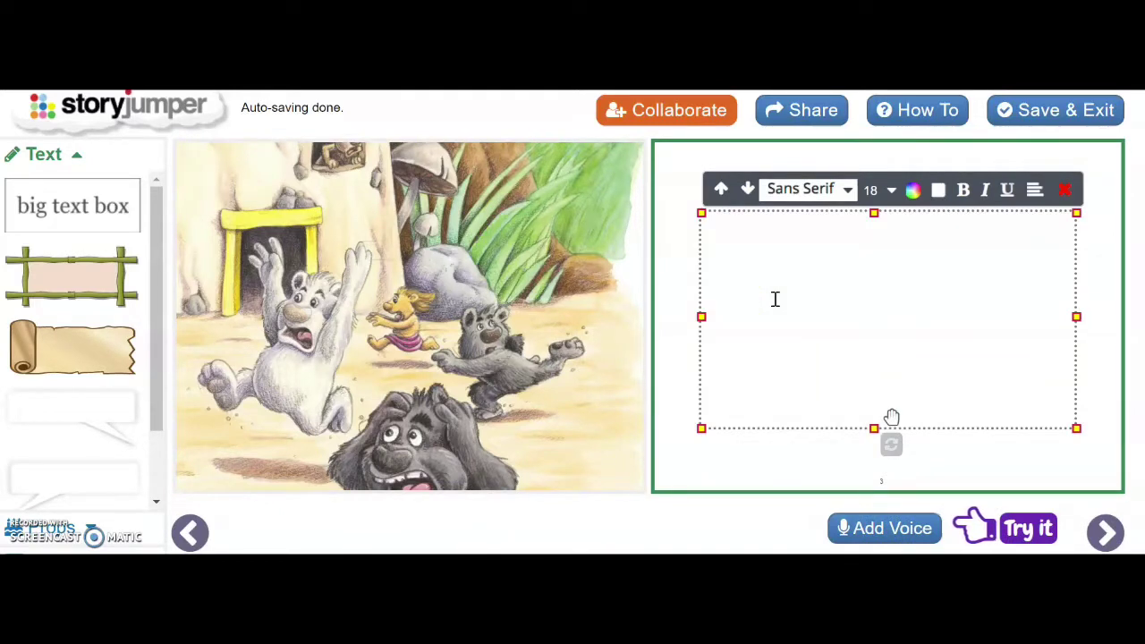
click(731, 244)
Step: Type the paragraphs about Bluffington's people fleeing the monster and hiding at home
text(The people of)
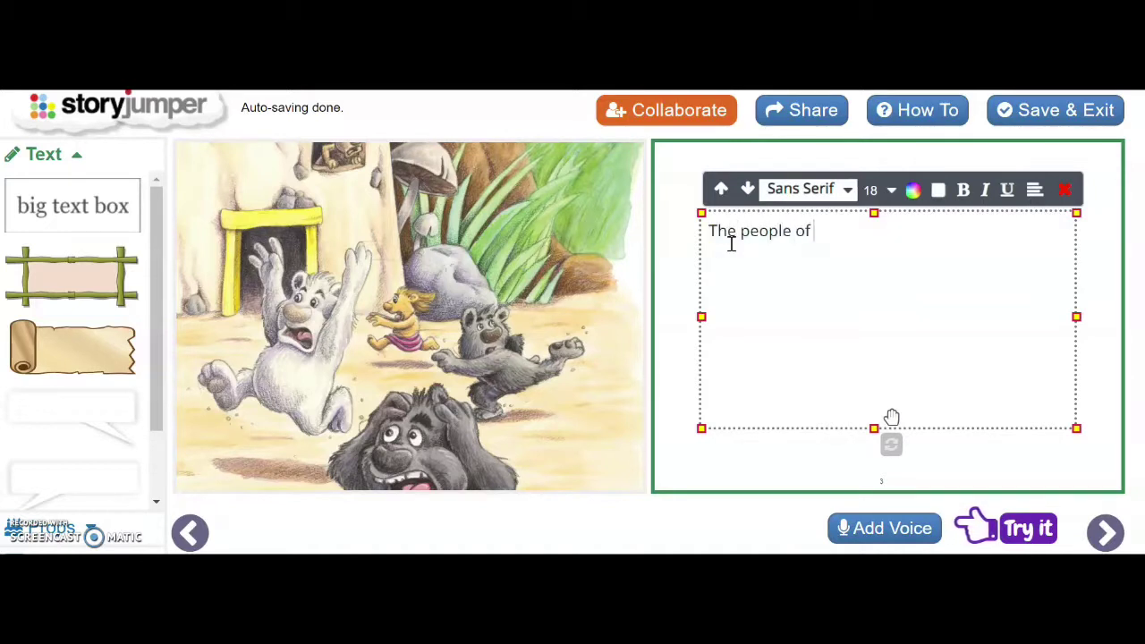
text( Bluffington were under)
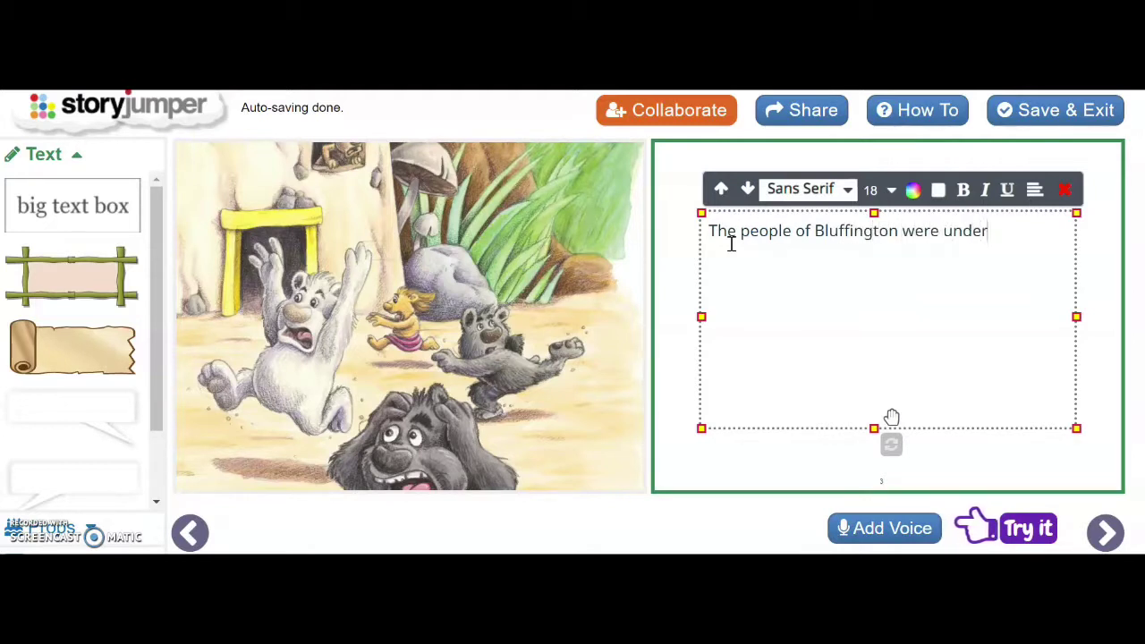
text(ck from the monst)
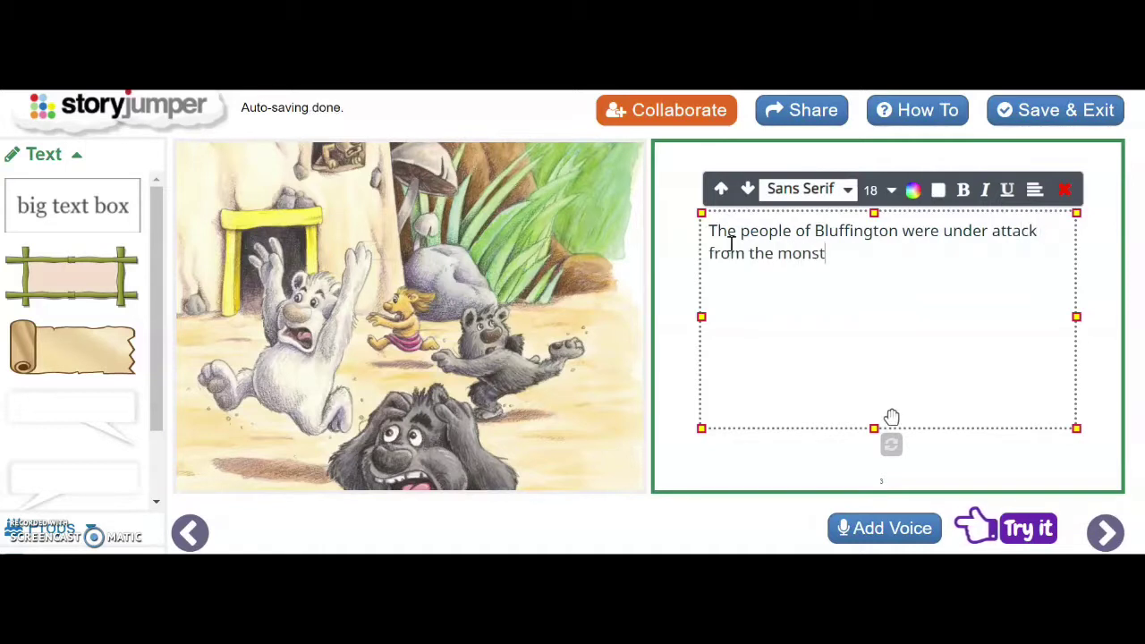
text(er.  They)
key(Return)
key(Return)
text(They frantically ran for their lives to hide in their homes to be safe from the monster.)
key(Return)
key(Return)
text(They had no idea what the monster was )
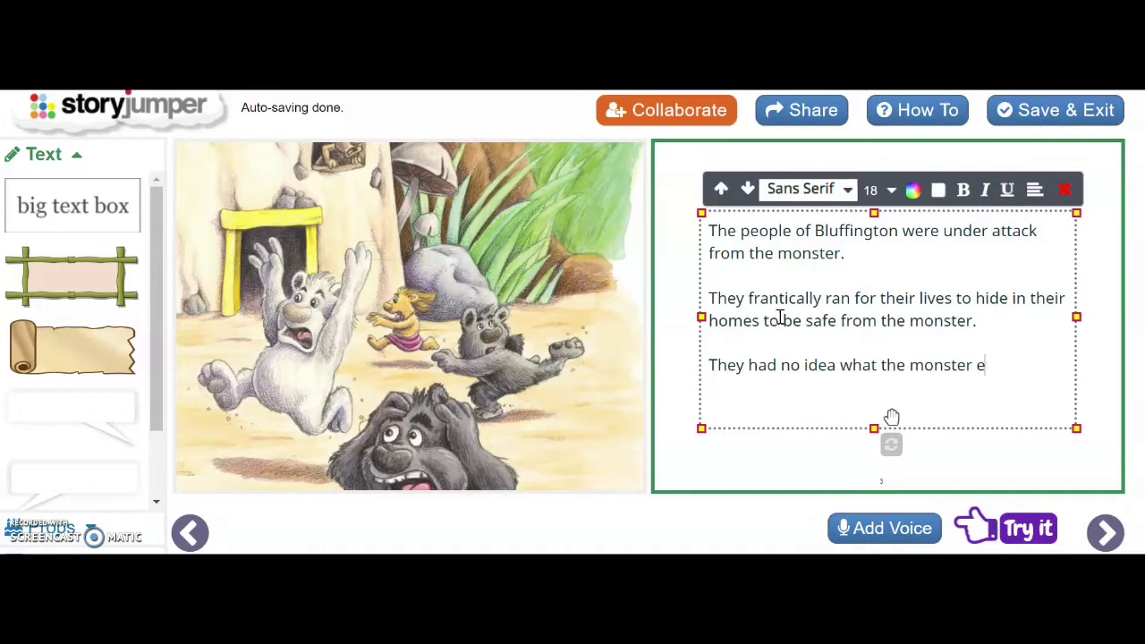
text(after)
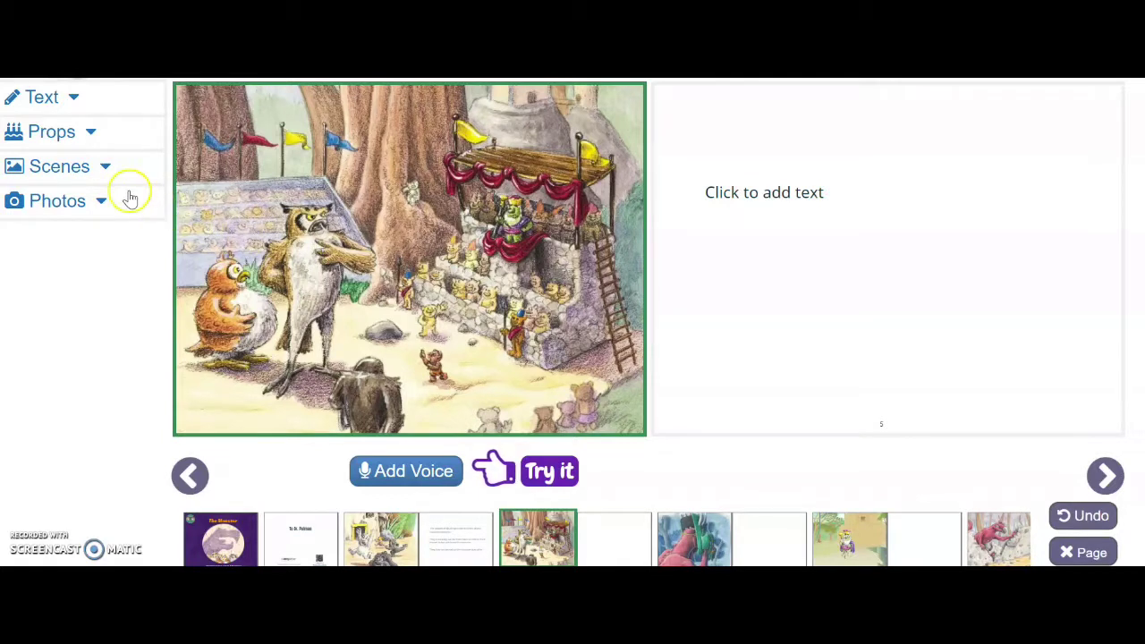
click(105, 168)
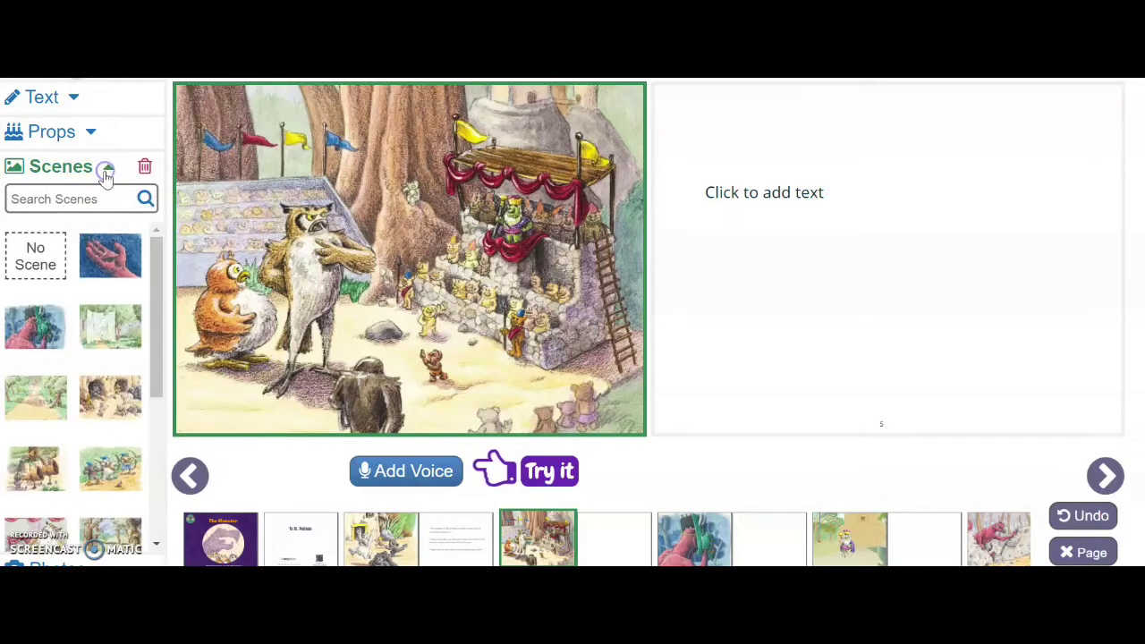
drag(158, 264, 140, 413)
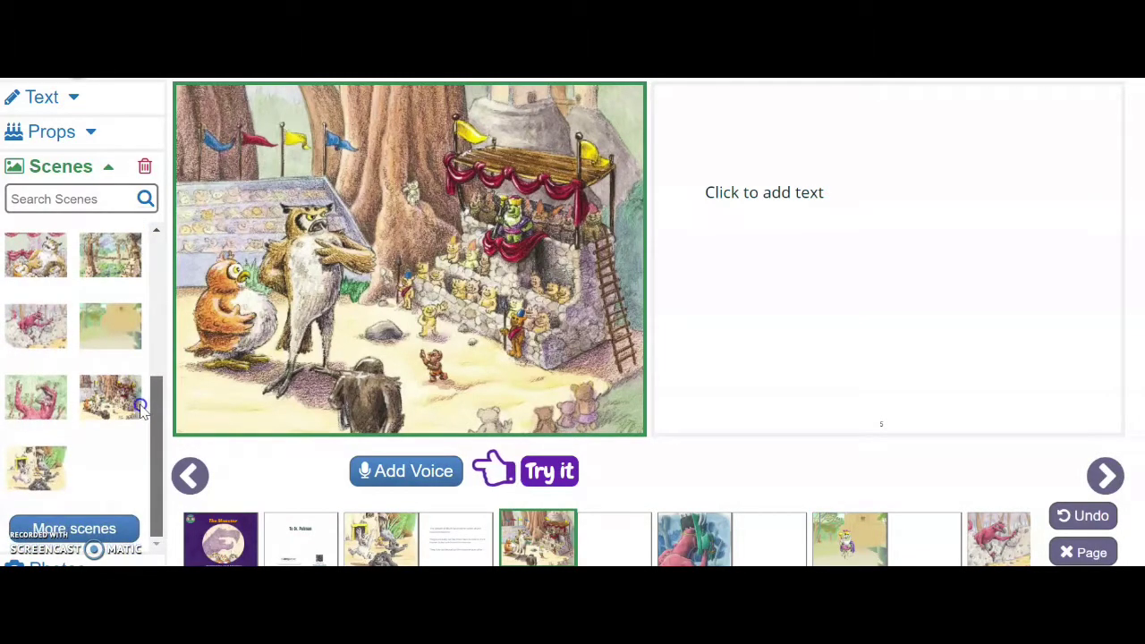
click(96, 524)
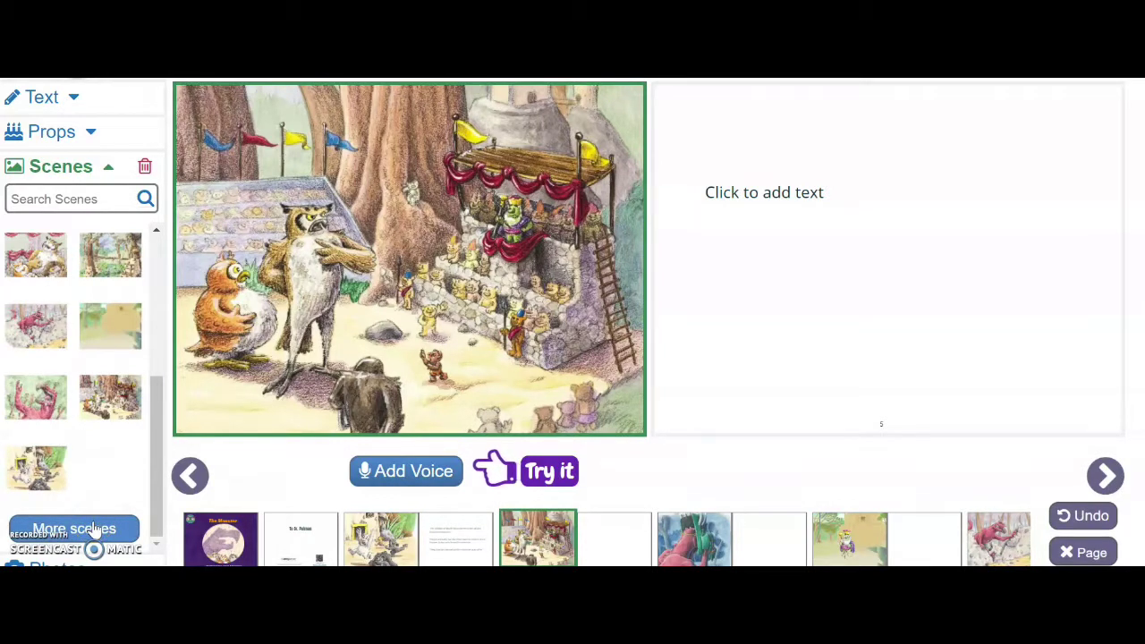
click(108, 170)
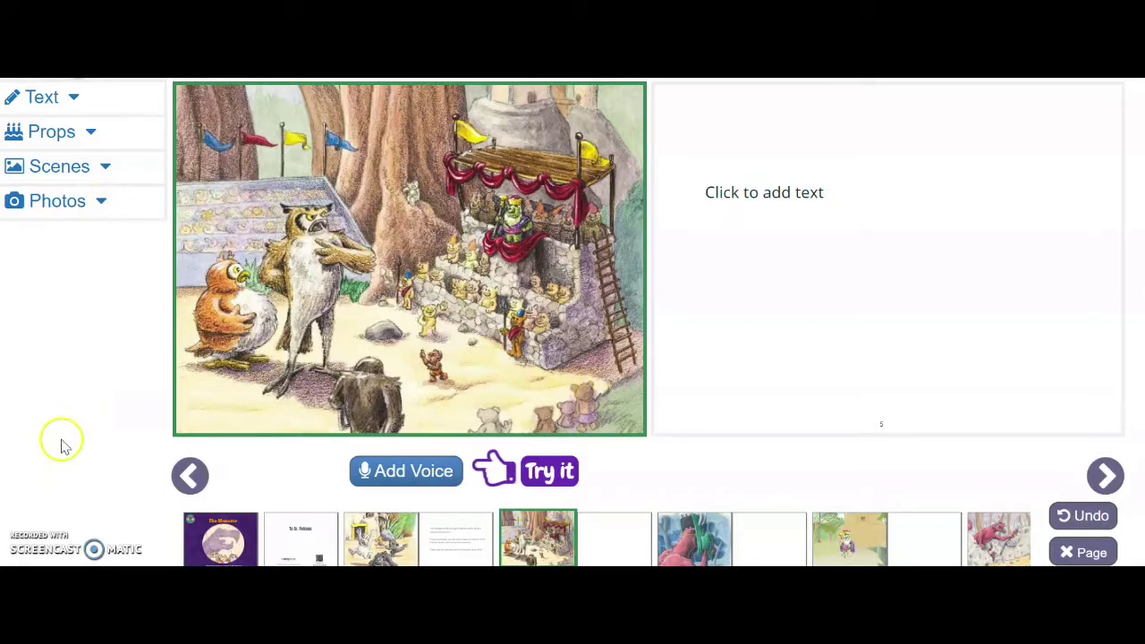
Step: Write 'The King of Bluffington gathered his strong people…' on page 5, then advance a spread
click(748, 196)
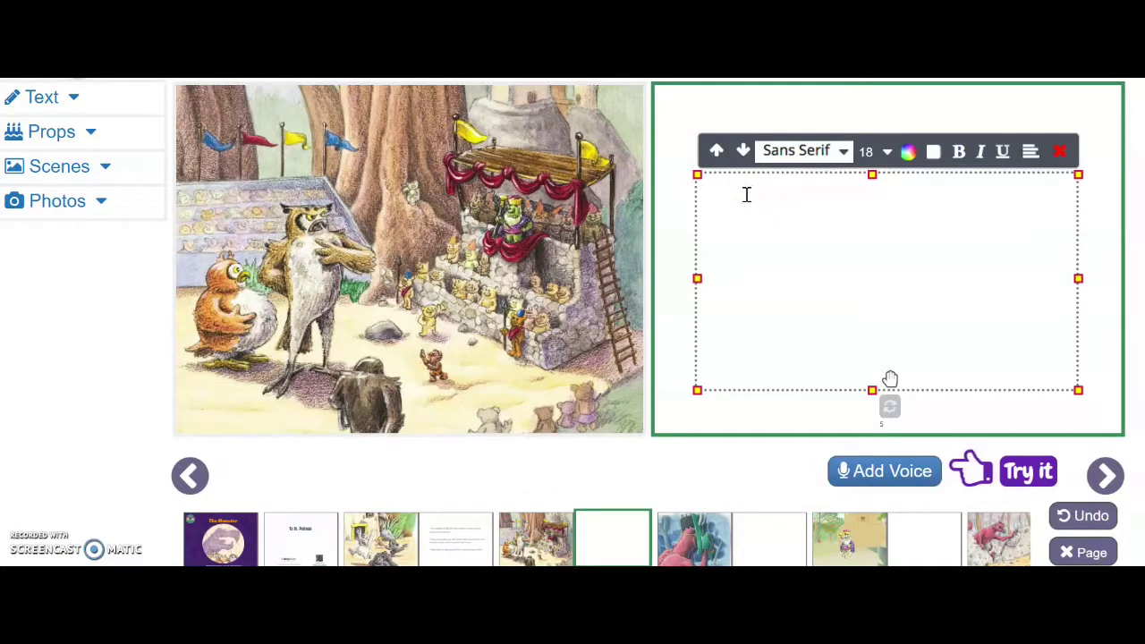
text(The King o)
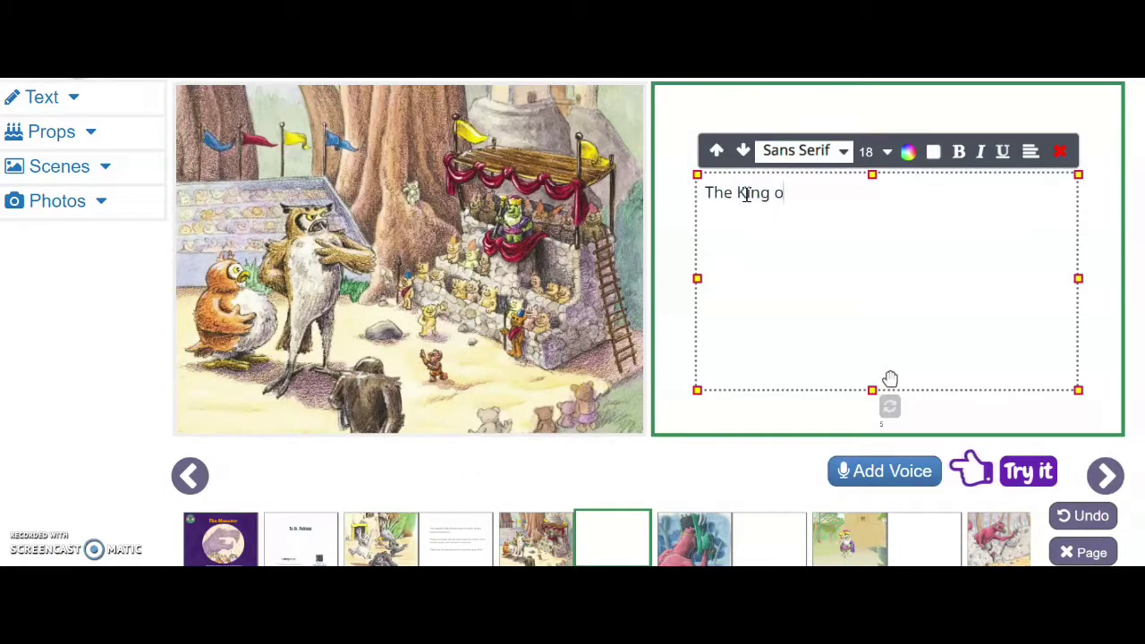
text(f Bluffington gathered)
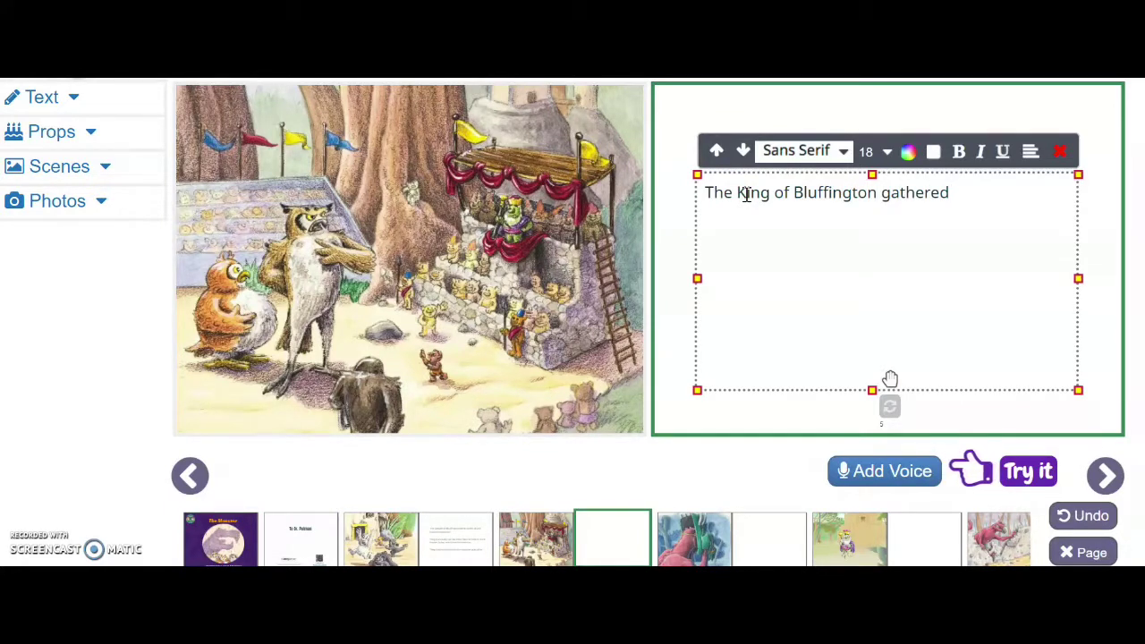
text( his strongest)
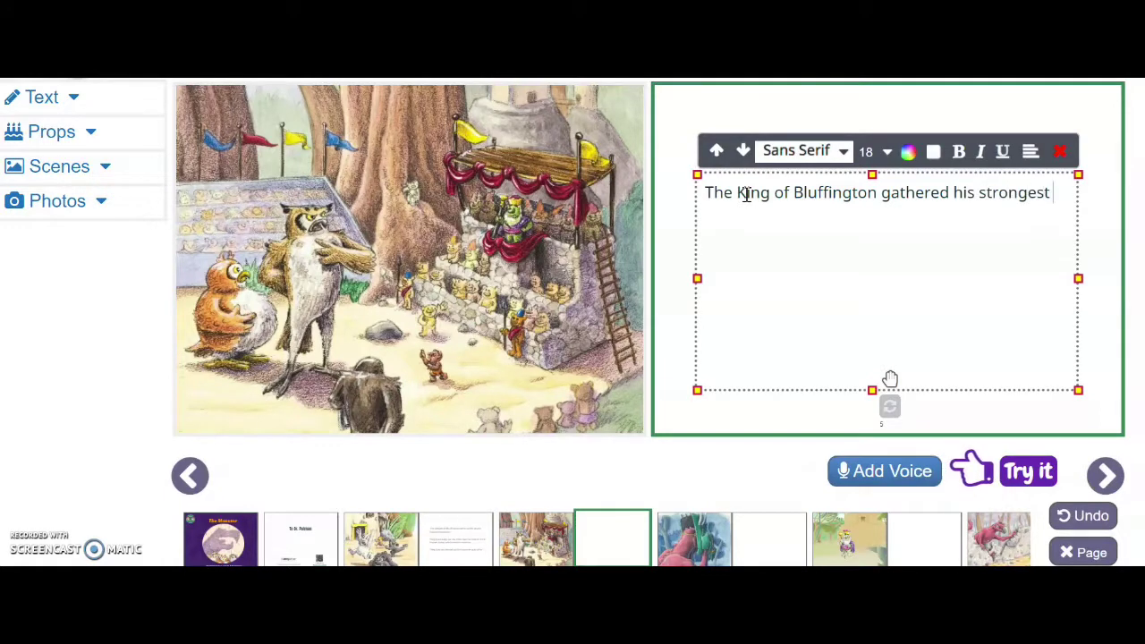
text(people to come up with a plan to get rid of the monster.)
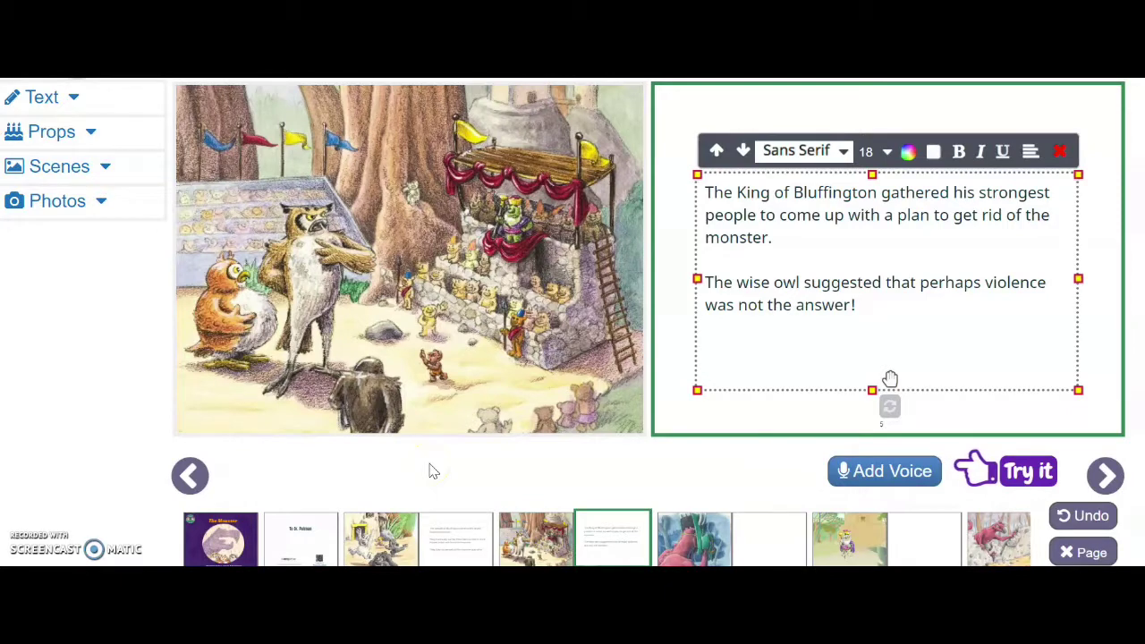
click(1107, 475)
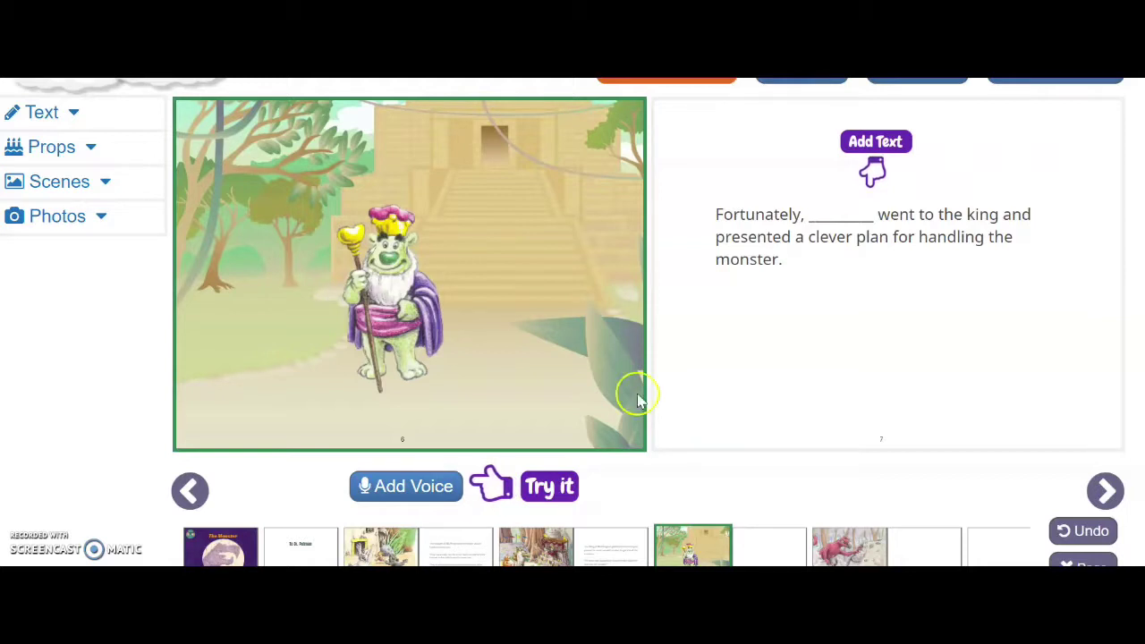
Step: Add the pink dragon prop to page 6 and shrink it in the top-left trees
click(91, 150)
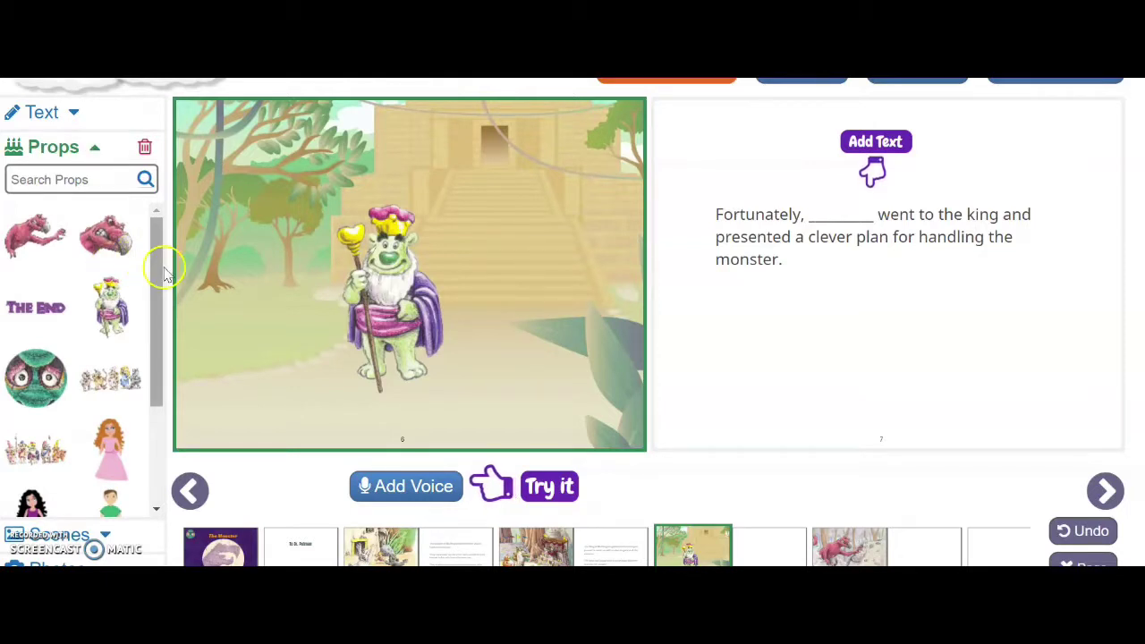
mouse_move(165, 273)
mouse_down()
mouse_move(167, 366)
mouse_move(154, 269)
mouse_up()
click(109, 248)
click(206, 138)
drag(205, 138, 256, 240)
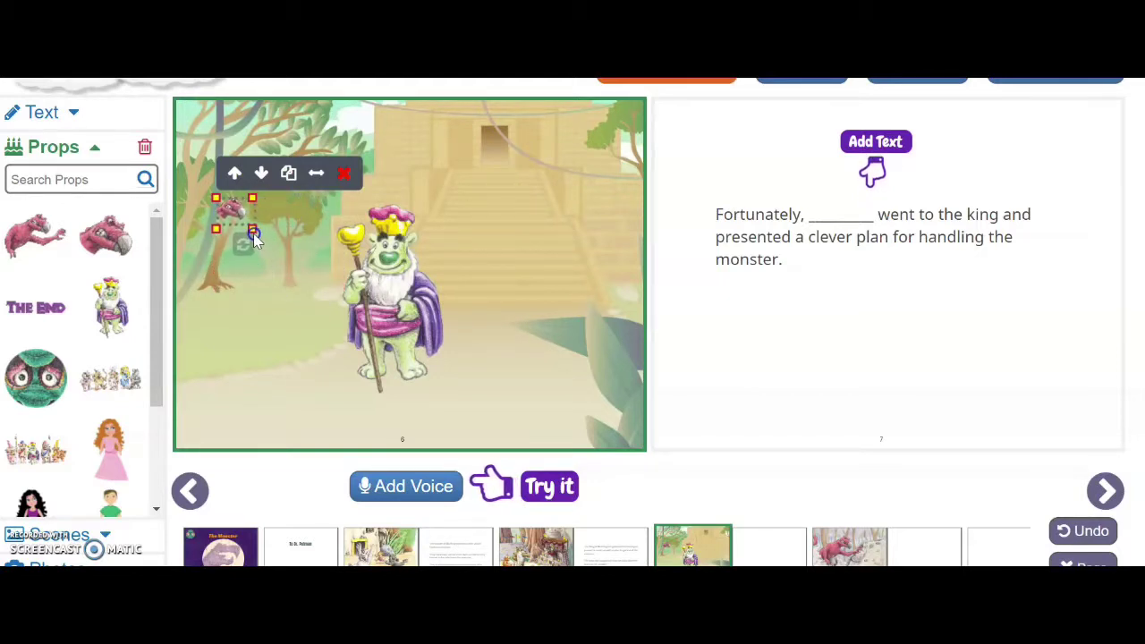
click(103, 195)
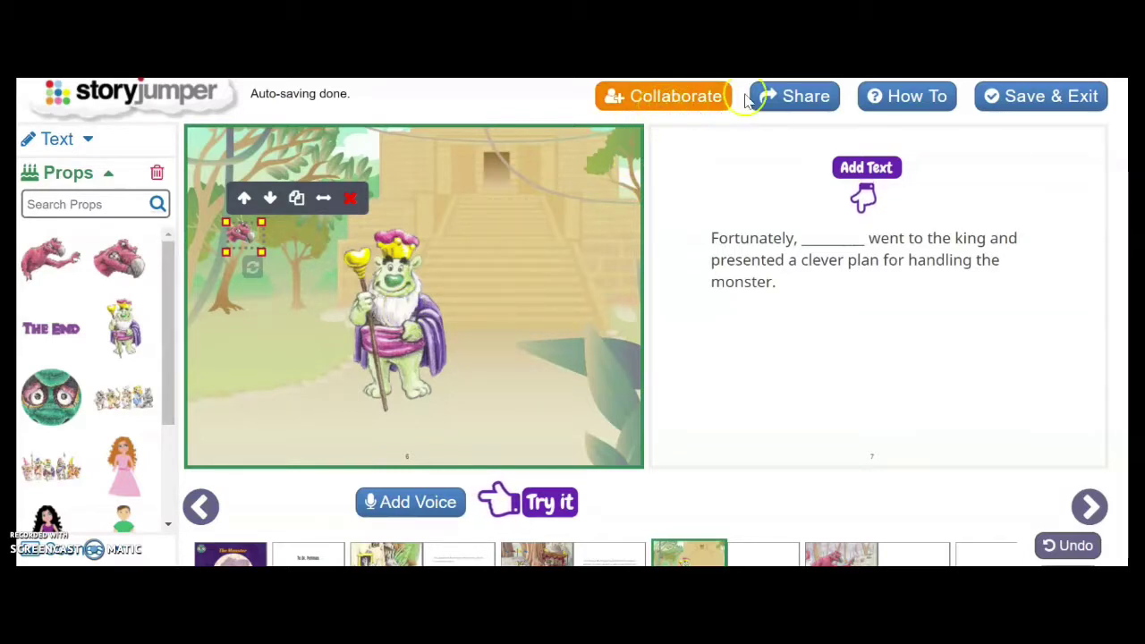
Step: Check page 6 with the monster prop and collapse the sidebar's Props section
click(788, 100)
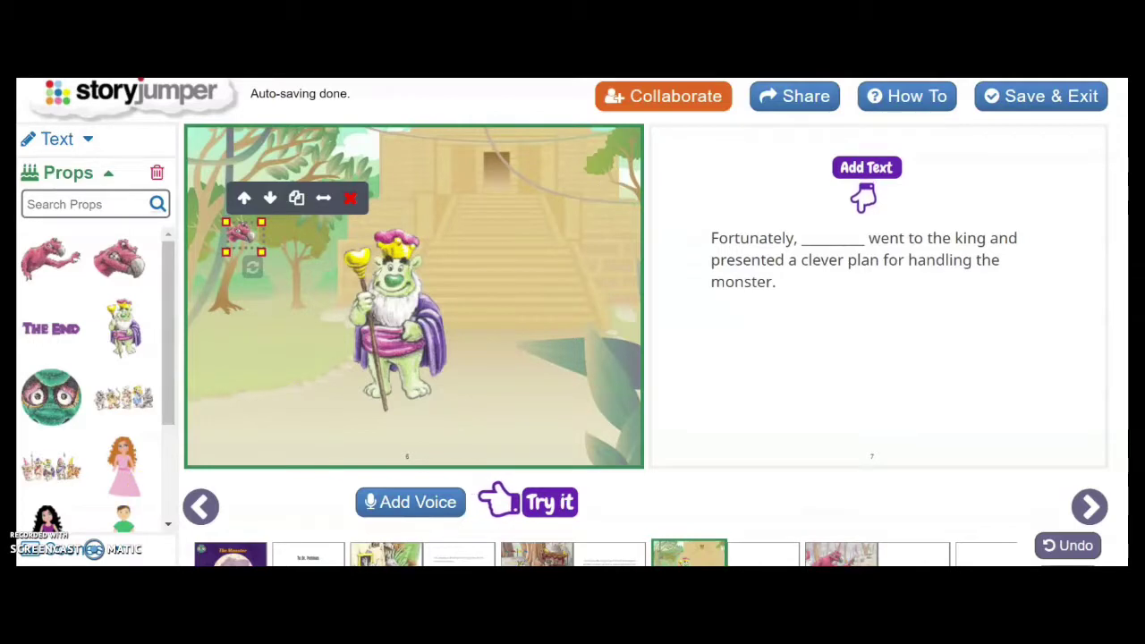
scroll(573, 323, down, 1)
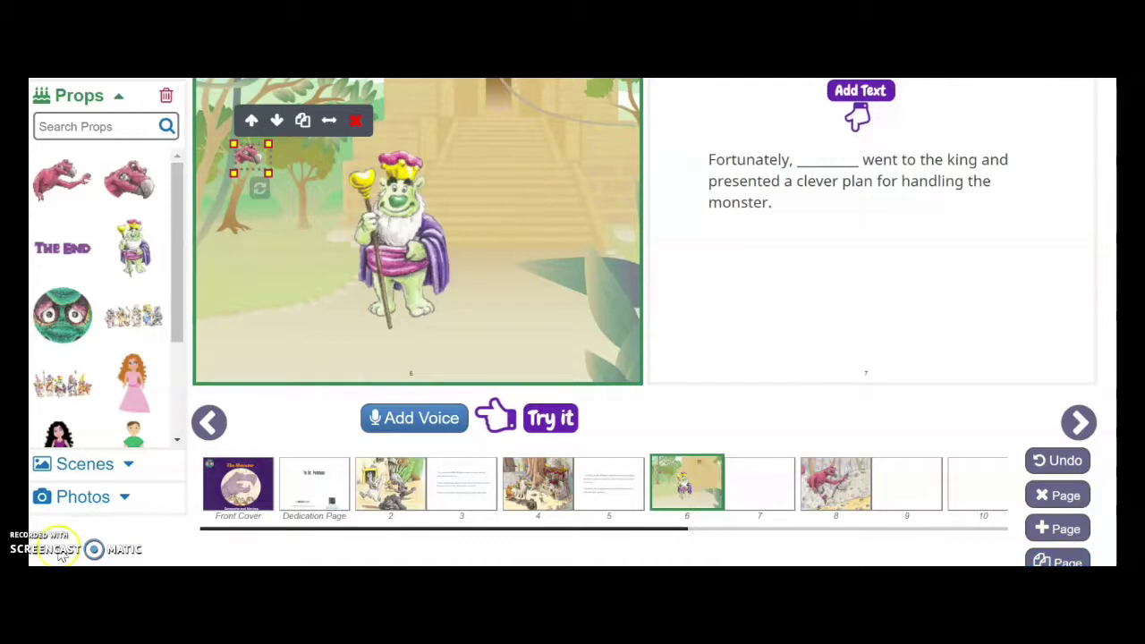
scroll(161, 523, up, 1)
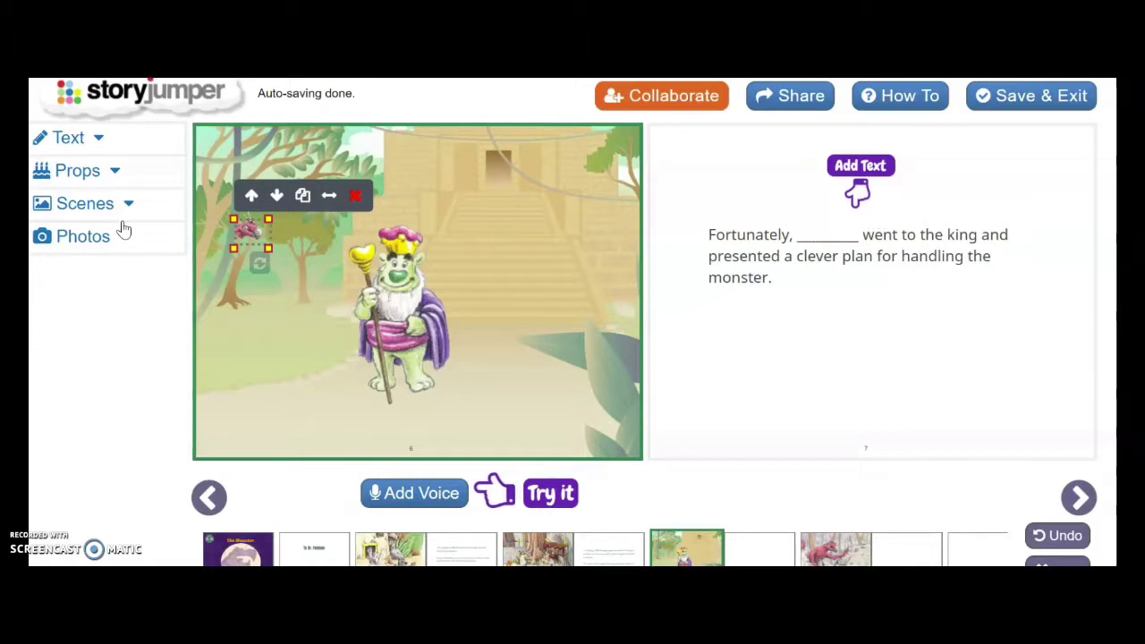
click(126, 273)
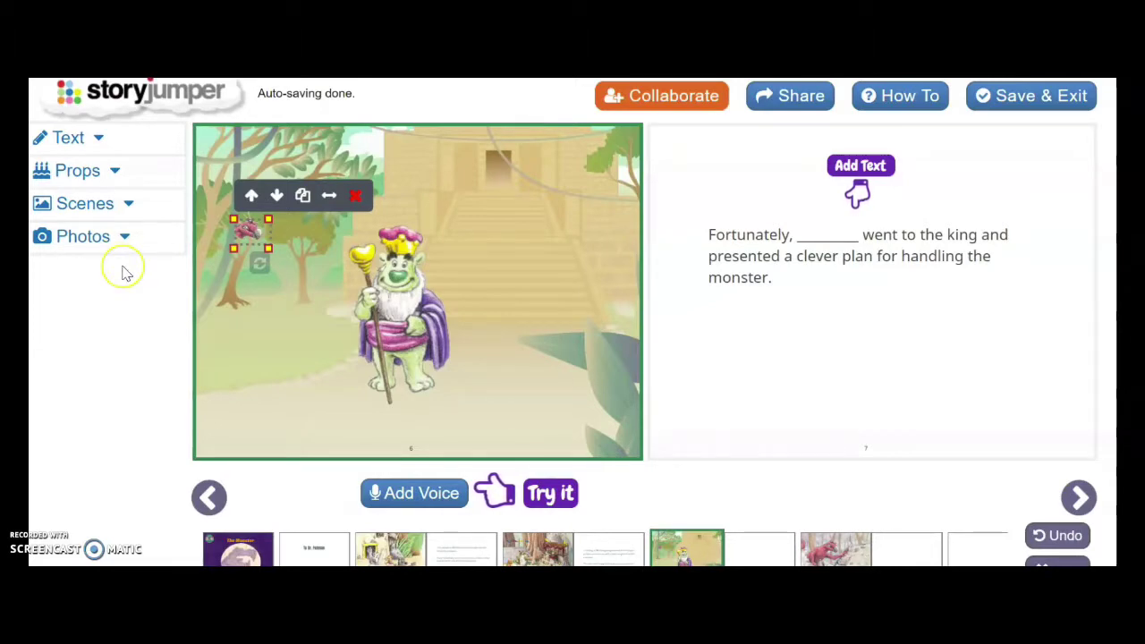